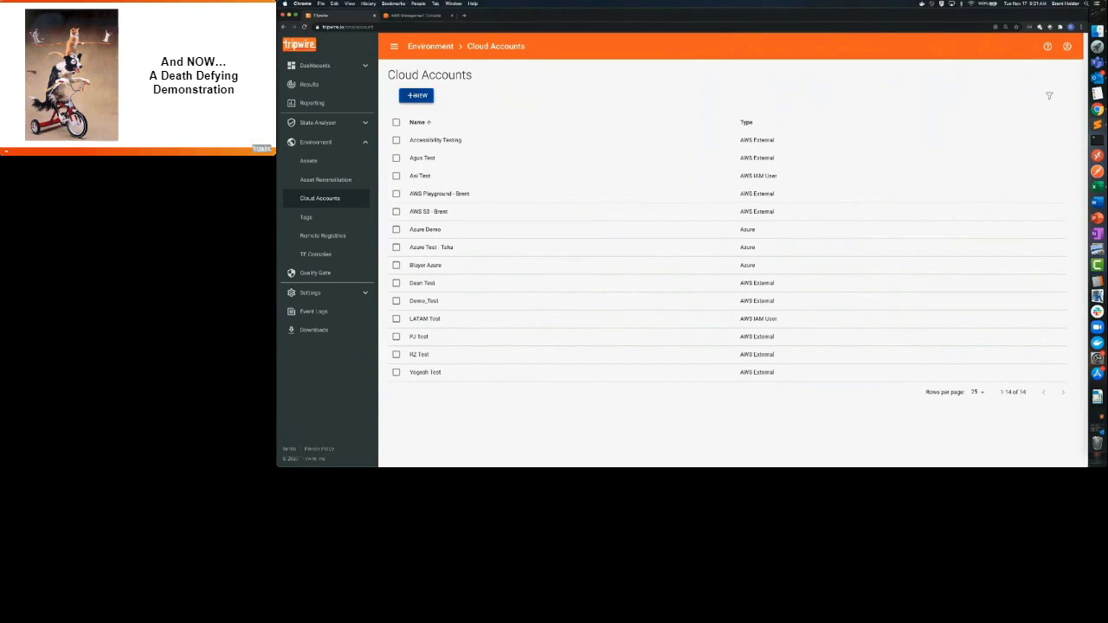
Start a new cloud account named AWS Demo with the description Testing
{"action": "left_click", "coordinate": [416, 95]}
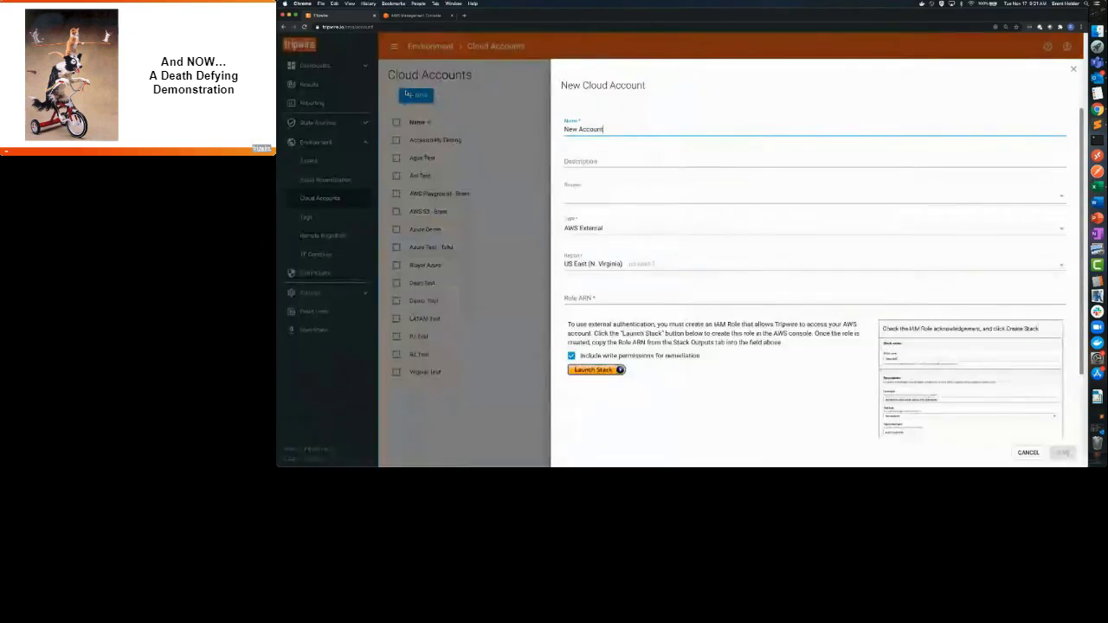
{"action": "left_click_drag", "start_coordinate": [604, 129], "coordinate": [538, 130]}
{"action": "type", "text": "Aws"}
{"action": "key", "text": "BackSpace"}
{"action": "key", "text": "BackSpace"}
{"action": "type", "text": "WS Demo"}
{"action": "key", "text": "Tab"}
{"action": "type", "text": "Testi"}
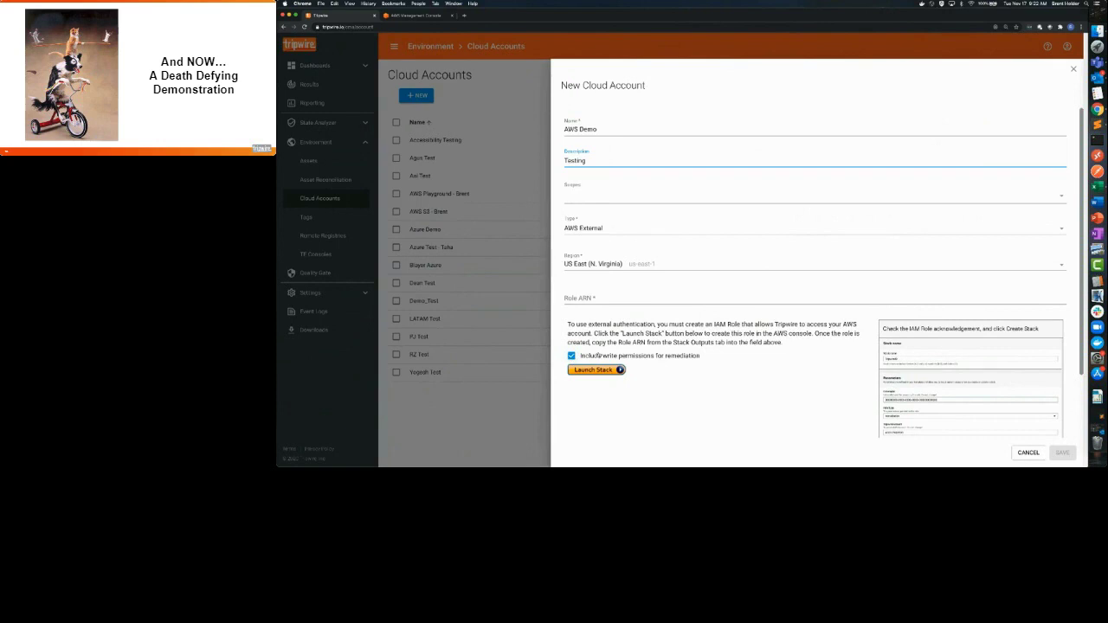
Launch the IAM role stack in AWS CloudFormation and name the stack TripwireIO-AWSDemo
{"action": "left_click", "coordinate": [594, 370]}
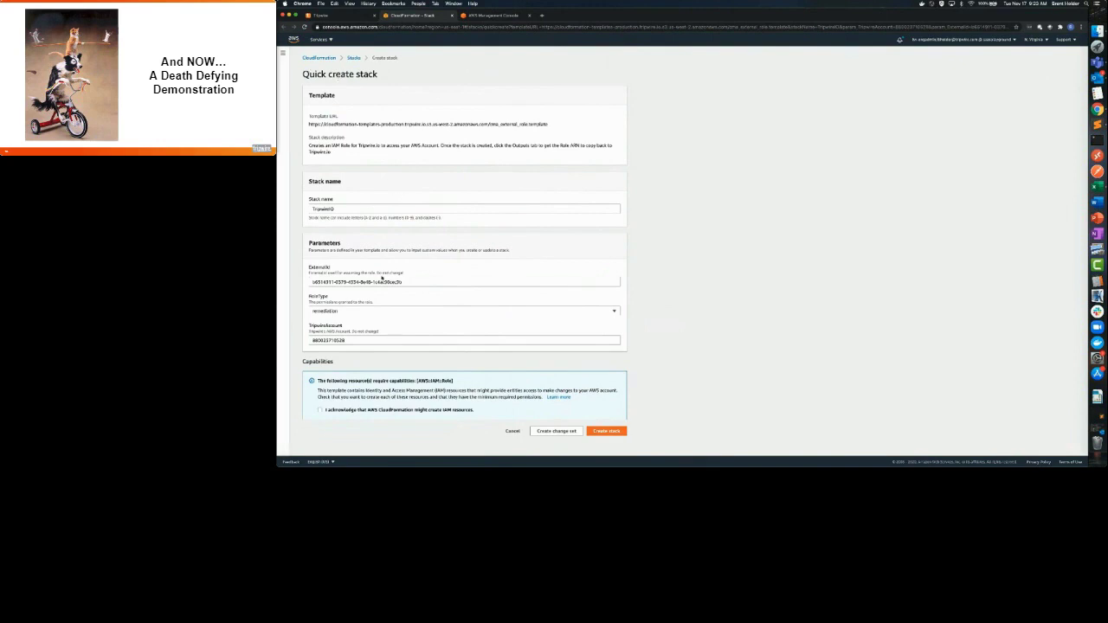
{"action": "left_click", "coordinate": [366, 209]}
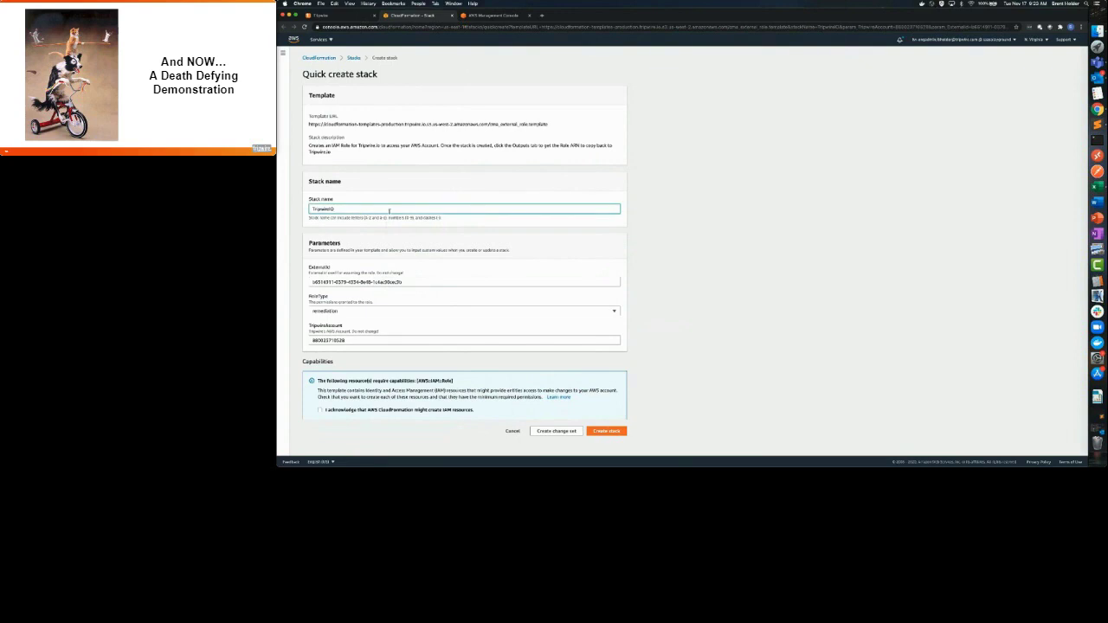
{"action": "type", "text": "AWSDemo"}
{"action": "key", "text": "super+a"}
Select the remediation role type, acknowledge the IAM resource creation, and create the stack
{"action": "left_click", "coordinate": [361, 311]}
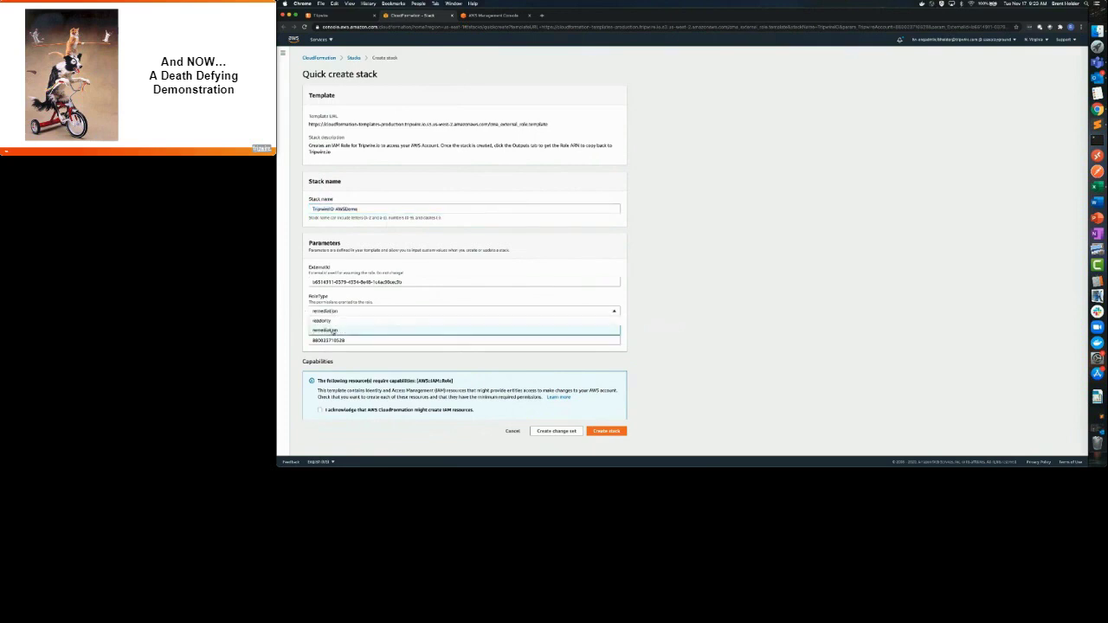
{"action": "left_click", "coordinate": [322, 330]}
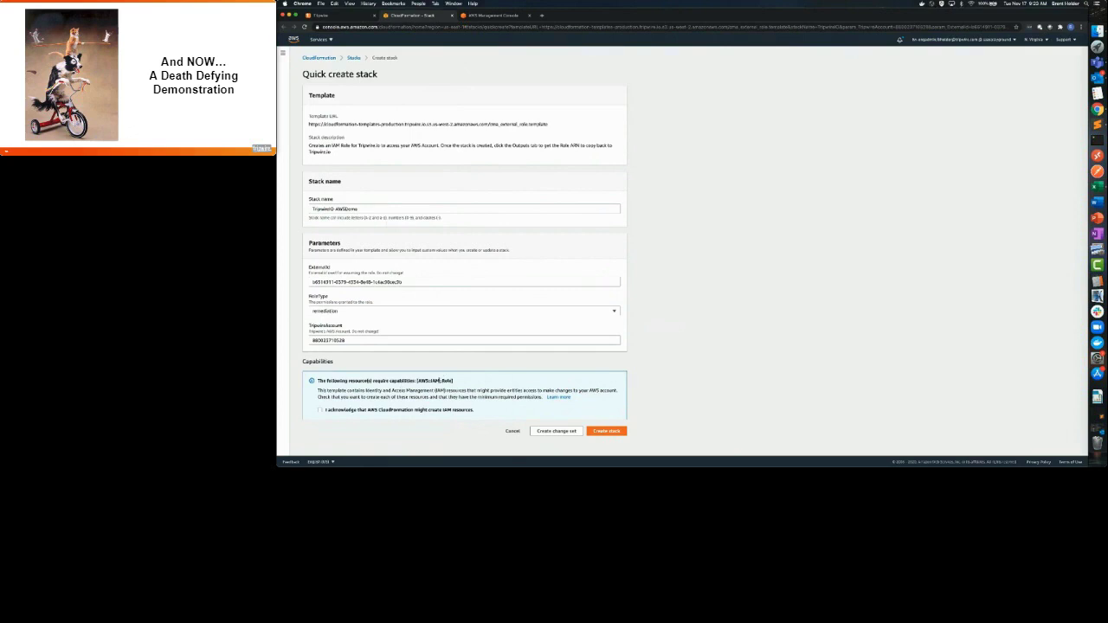
{"action": "left_click", "coordinate": [321, 411]}
{"action": "left_click", "coordinate": [613, 434]}
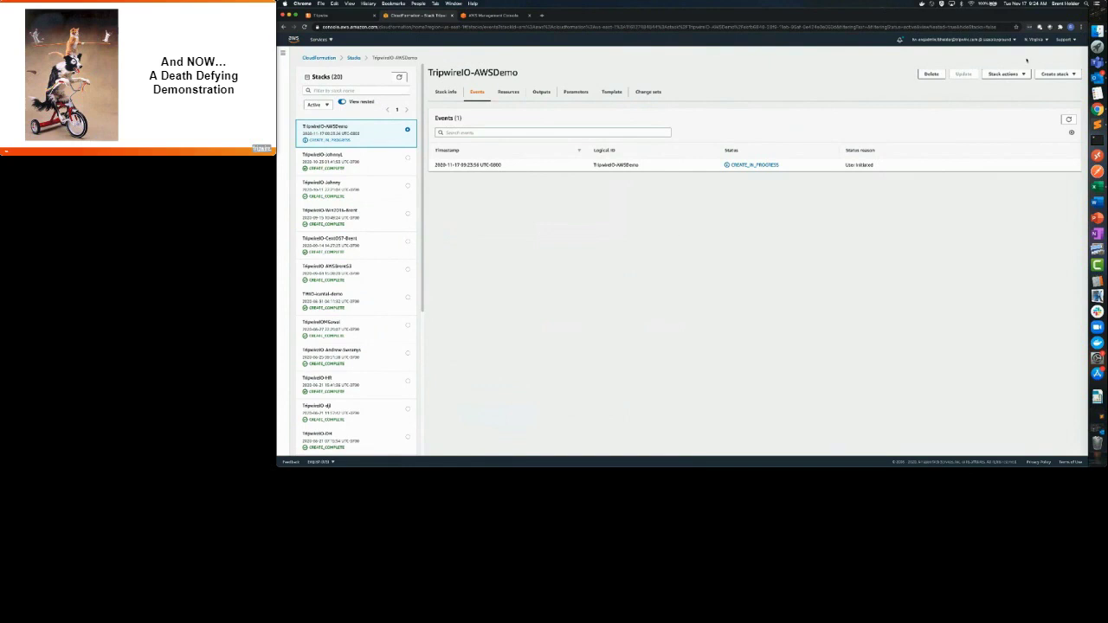
Refresh the new stack's events and copy the RoleARN value from the stack outputs
{"action": "left_click", "coordinate": [1068, 119]}
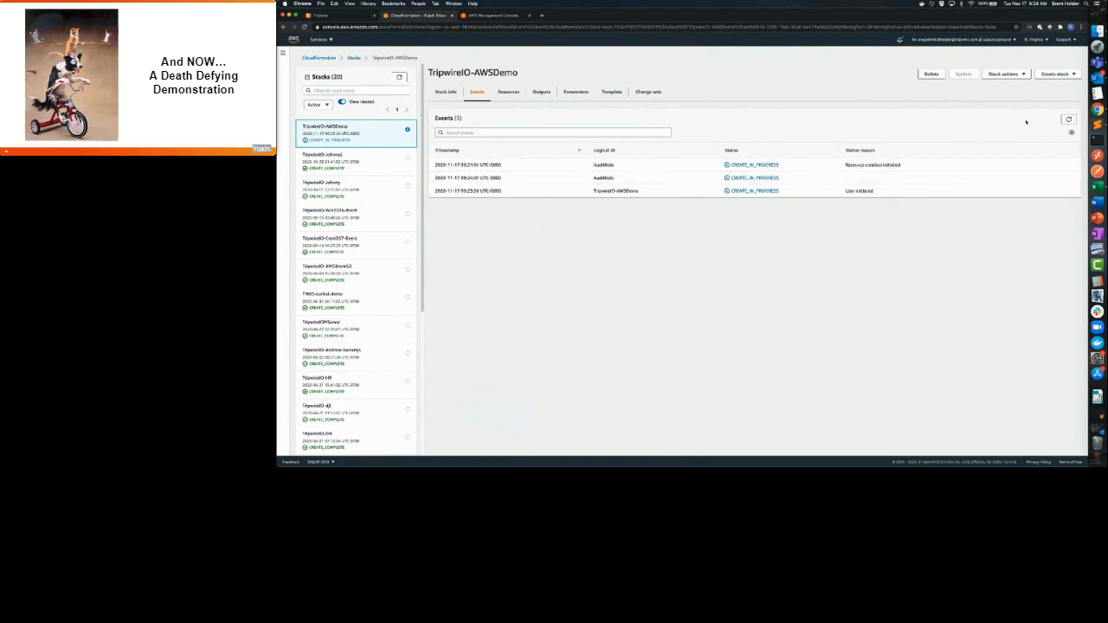
{"action": "left_click", "coordinate": [1068, 120]}
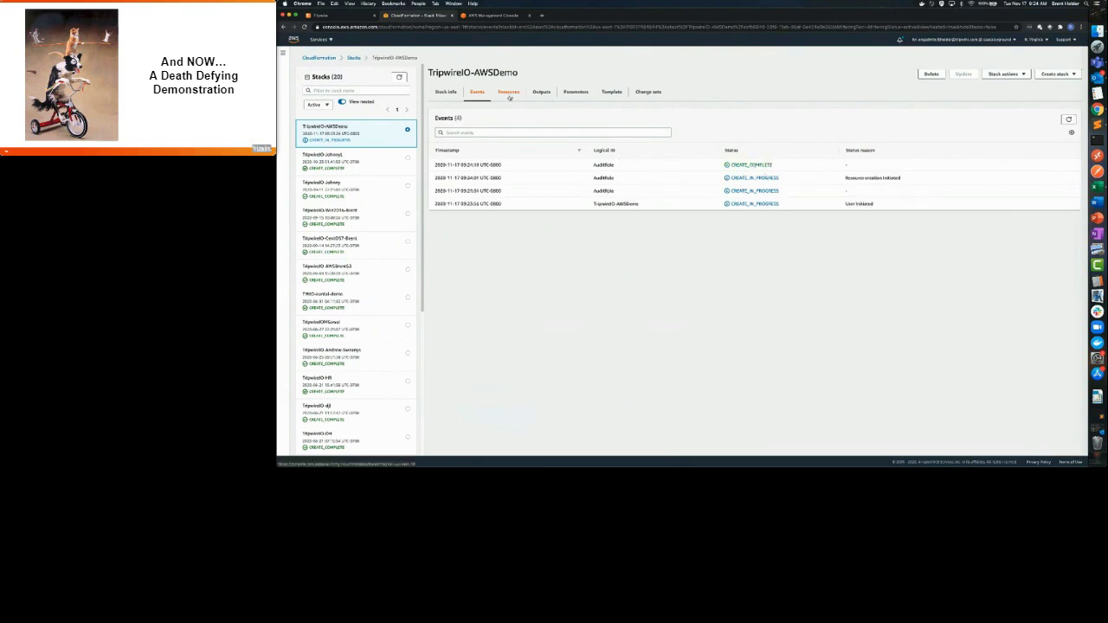
{"action": "left_click", "coordinate": [539, 93]}
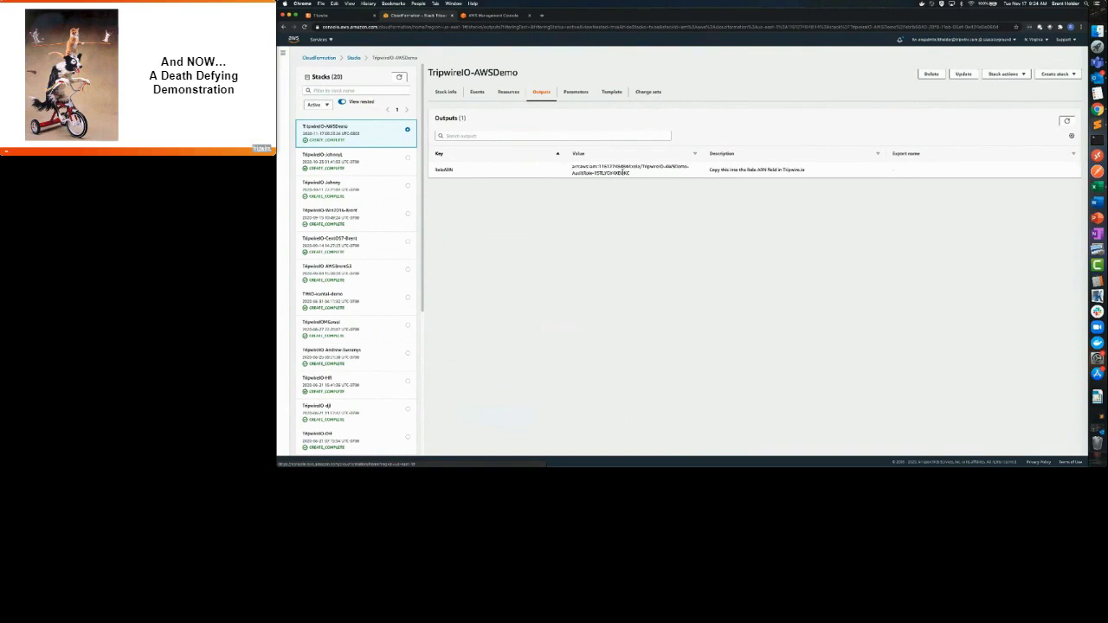
{"action": "left_click_drag", "start_coordinate": [637, 175], "coordinate": [572, 169]}
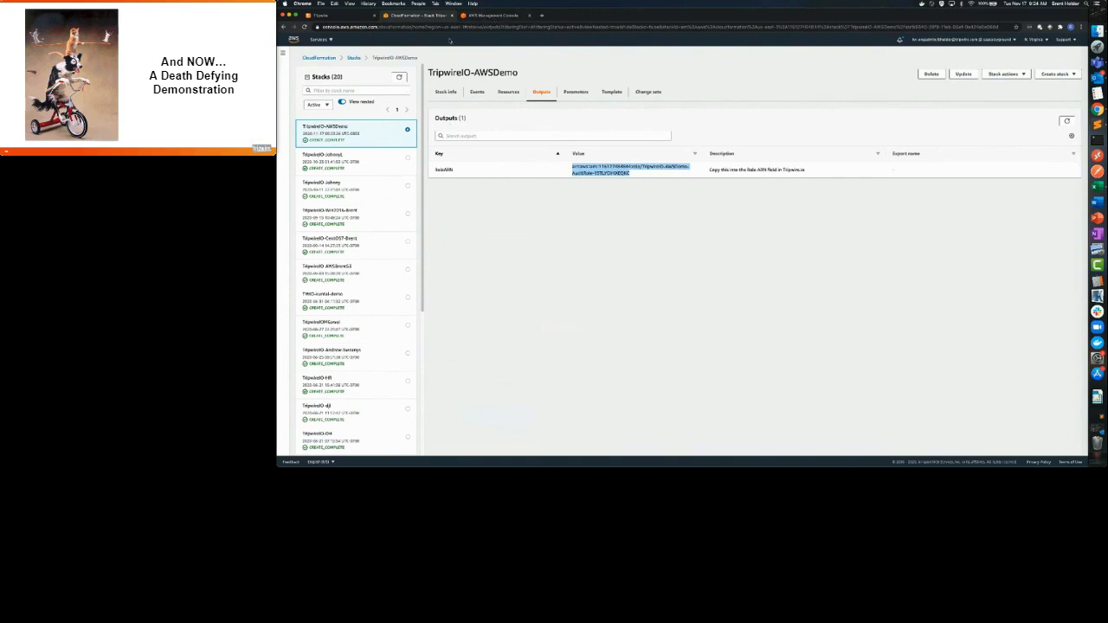
Switch back to Tripwire, review the role setup instructions, and save the new cloud account with the copied role ARN
{"action": "left_click", "coordinate": [352, 17]}
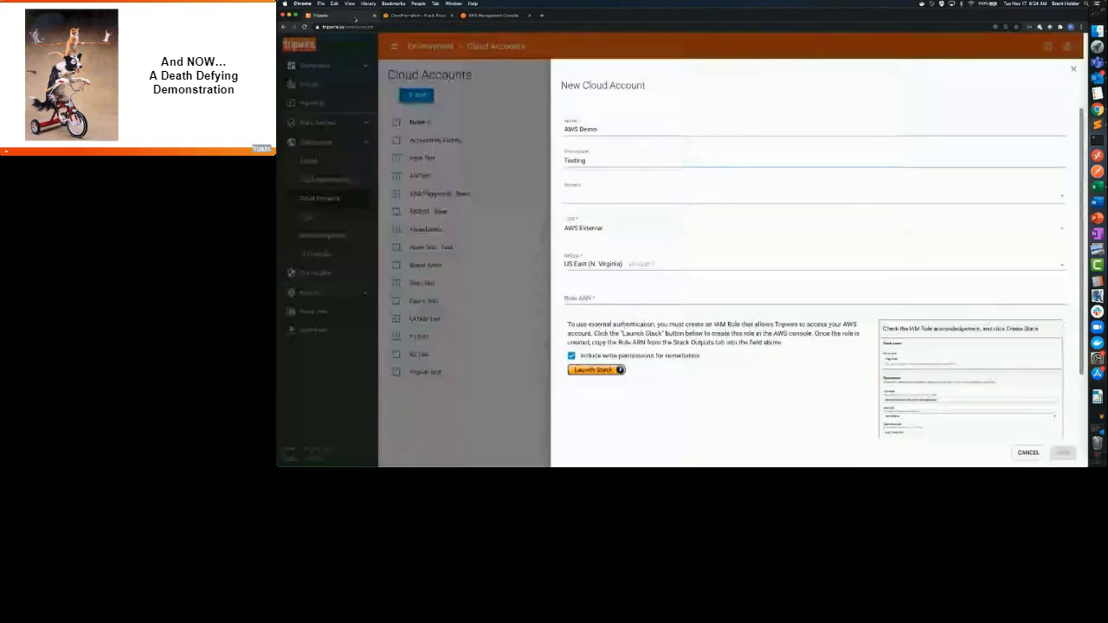
{"action": "scroll", "coordinate": [728, 298], "scroll_direction": "down", "scroll_amount": 3}
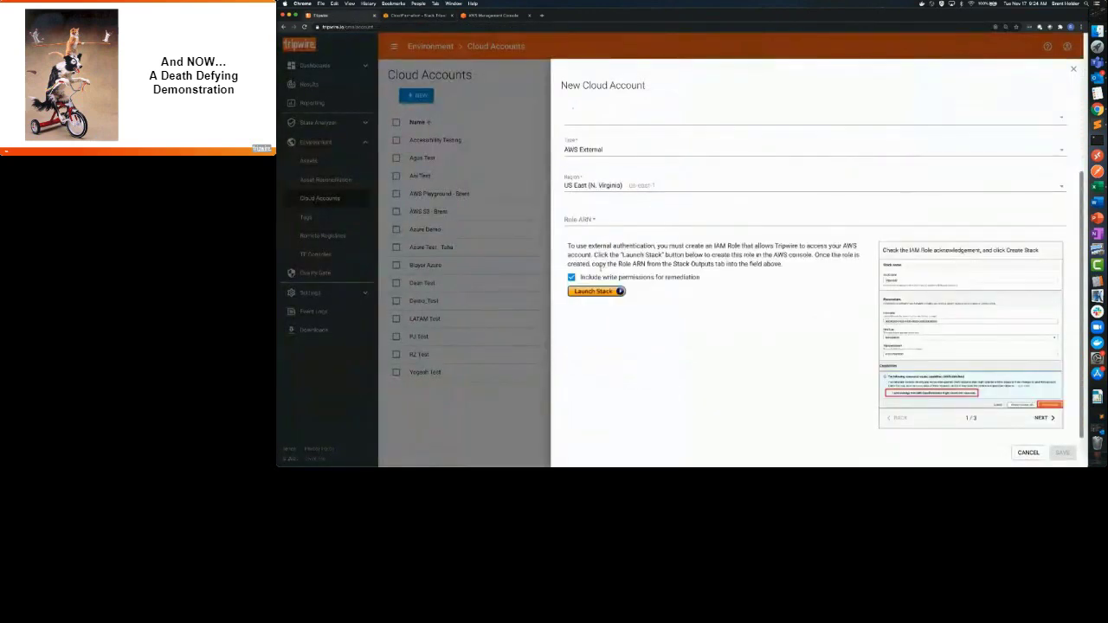
{"action": "left_click", "coordinate": [1044, 418]}
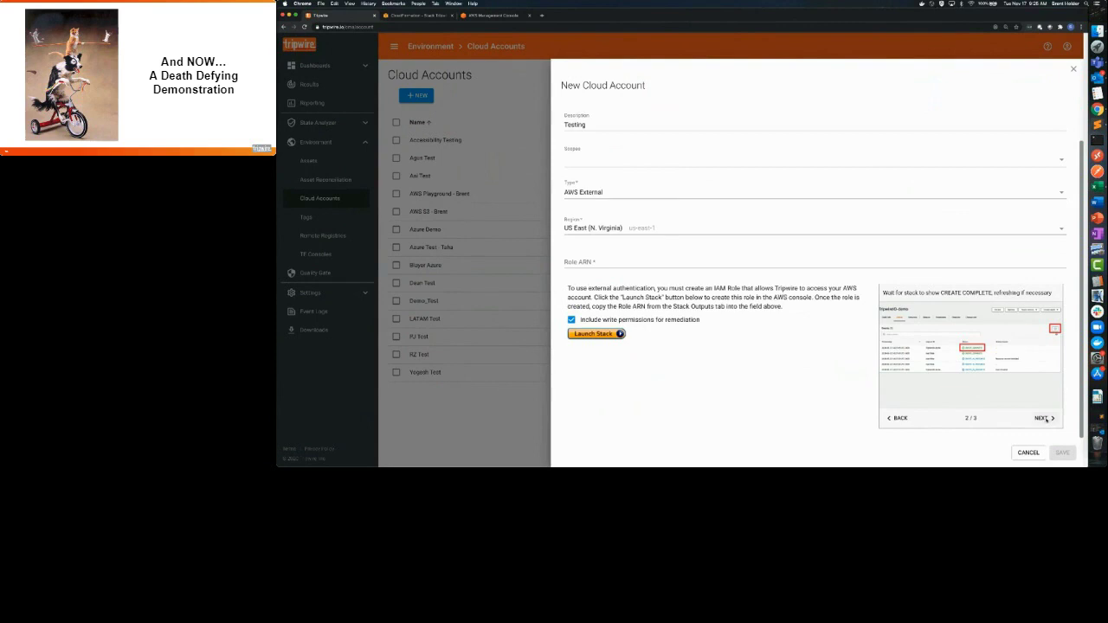
{"action": "left_click", "coordinate": [1047, 420]}
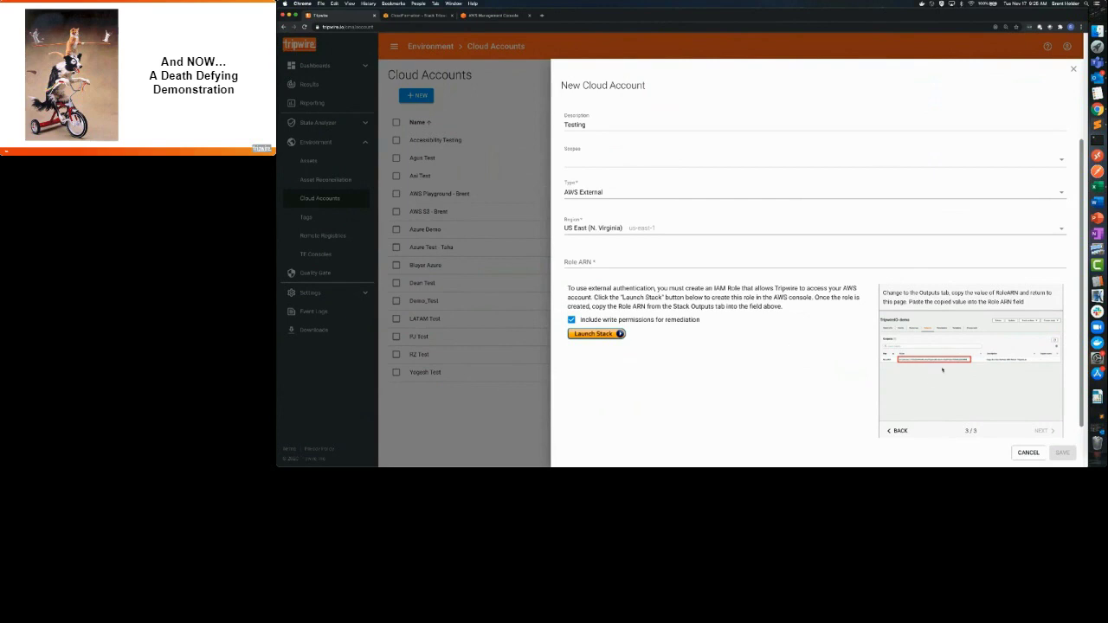
{"action": "left_click", "coordinate": [899, 431]}
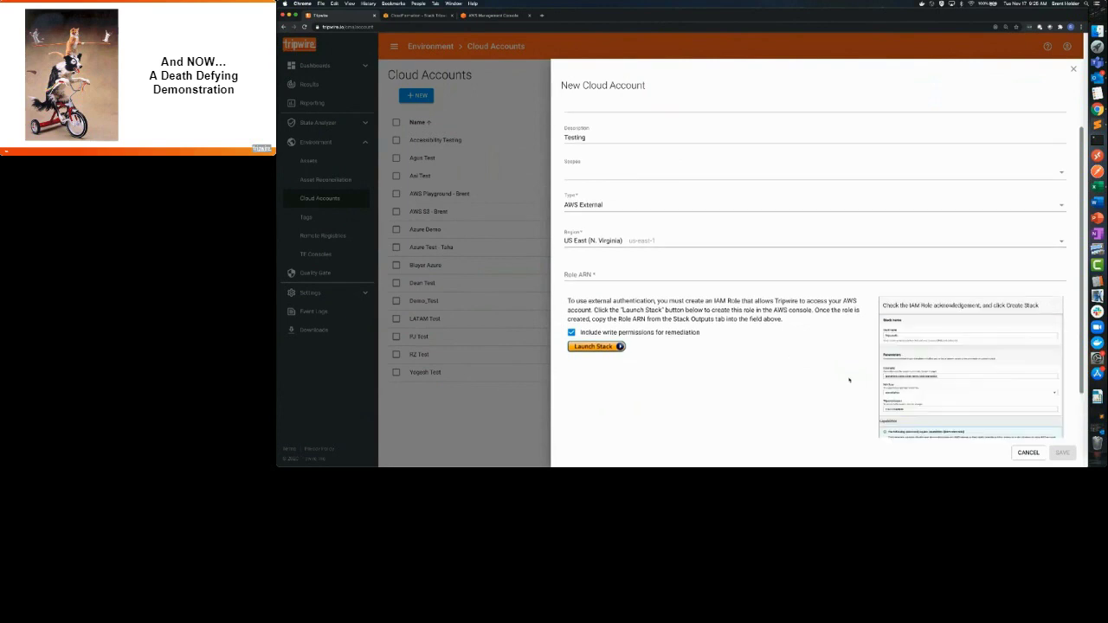
{"action": "key", "text": "super+v"}
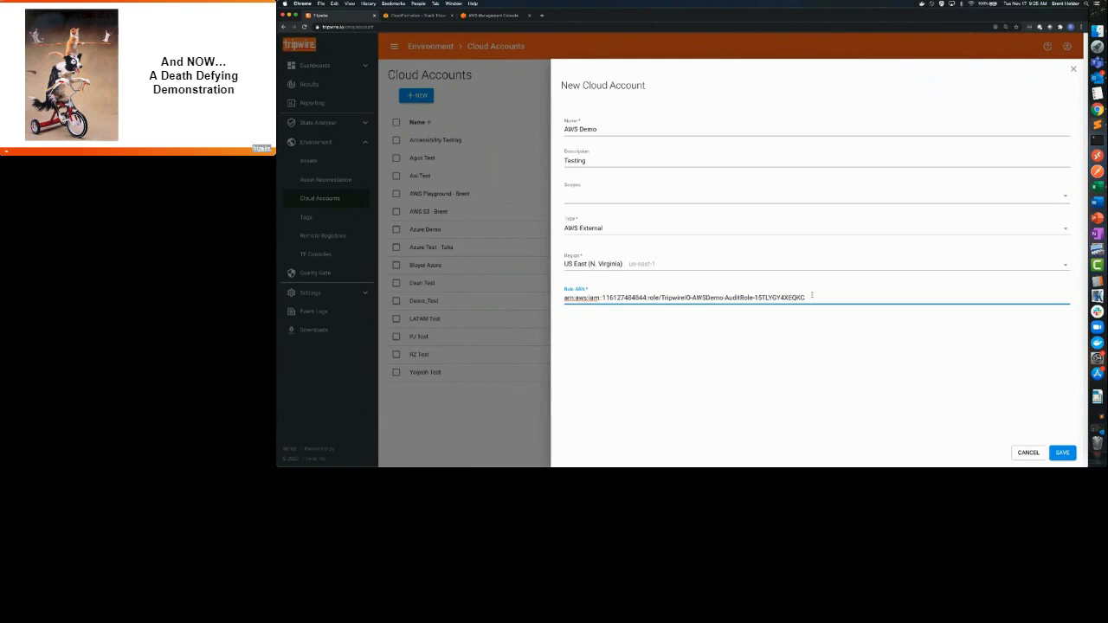
{"action": "left_click", "coordinate": [1062, 453]}
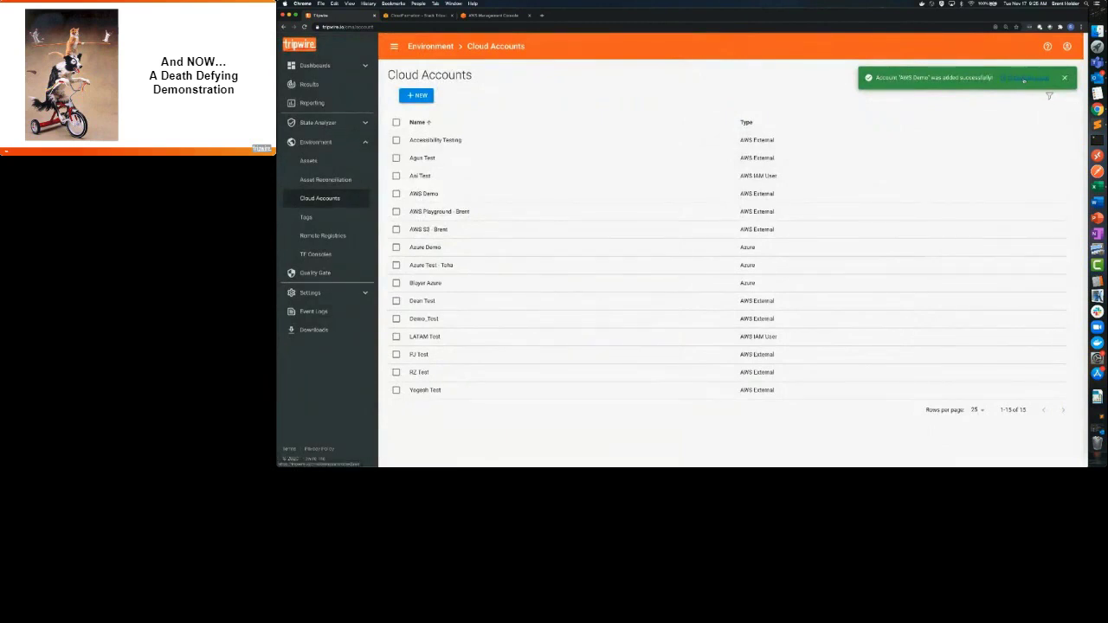
Start a new cloud scan schedule named AWS Demo with the description Testing
{"action": "left_click", "coordinate": [1024, 79]}
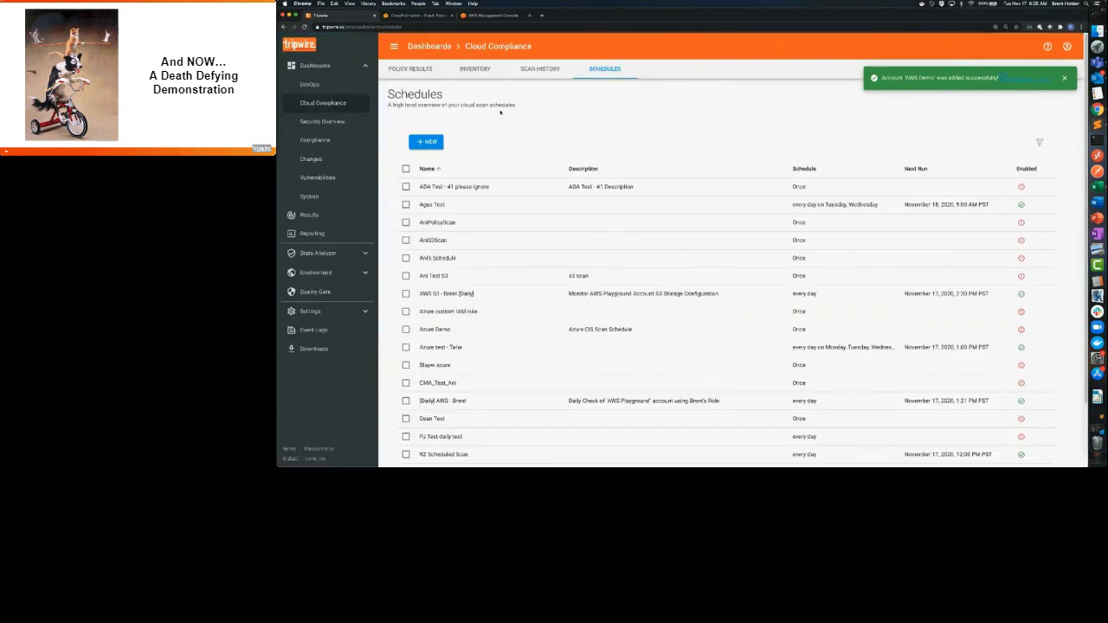
{"action": "left_click", "coordinate": [441, 141]}
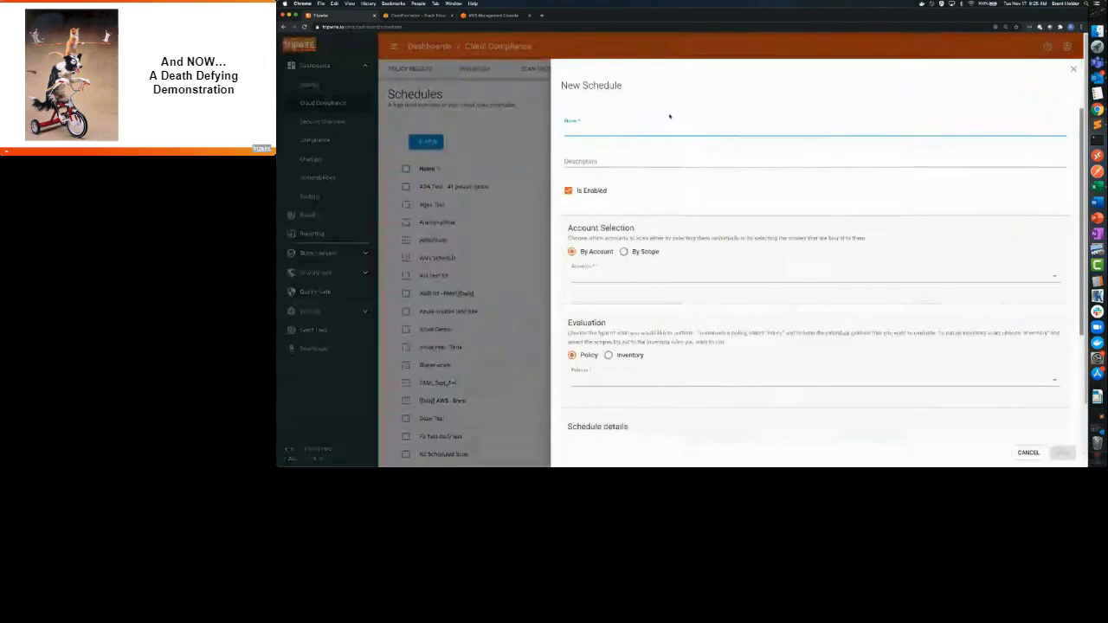
{"action": "type", "text": "AWS De"}
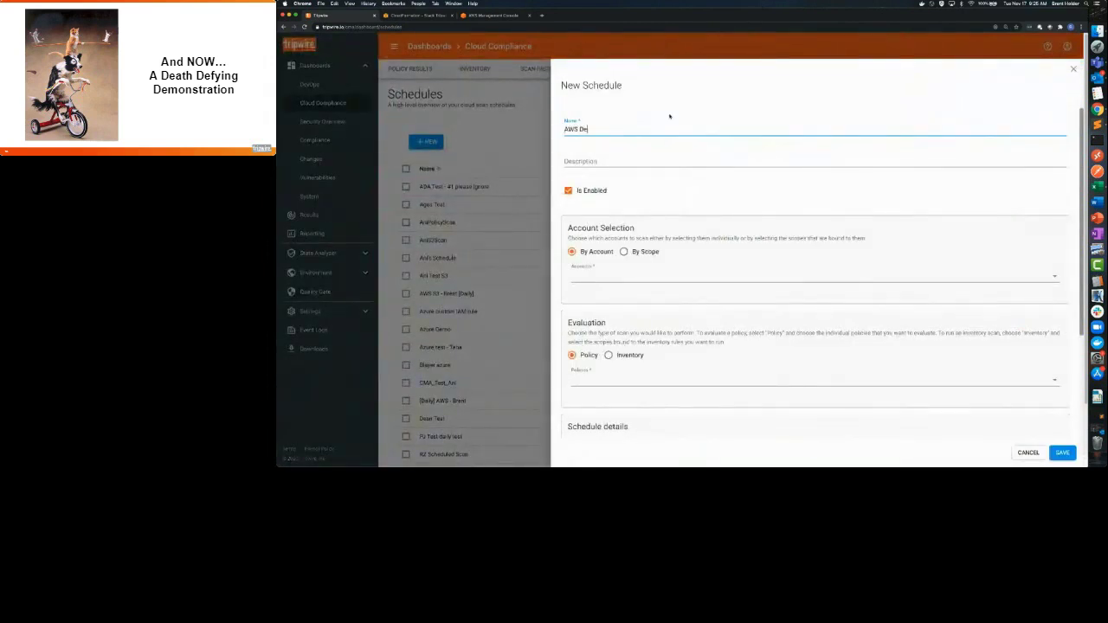
{"action": "type", "text": "mo"}
{"action": "key", "text": "Tab"}
{"action": "type", "text": "Testing"}
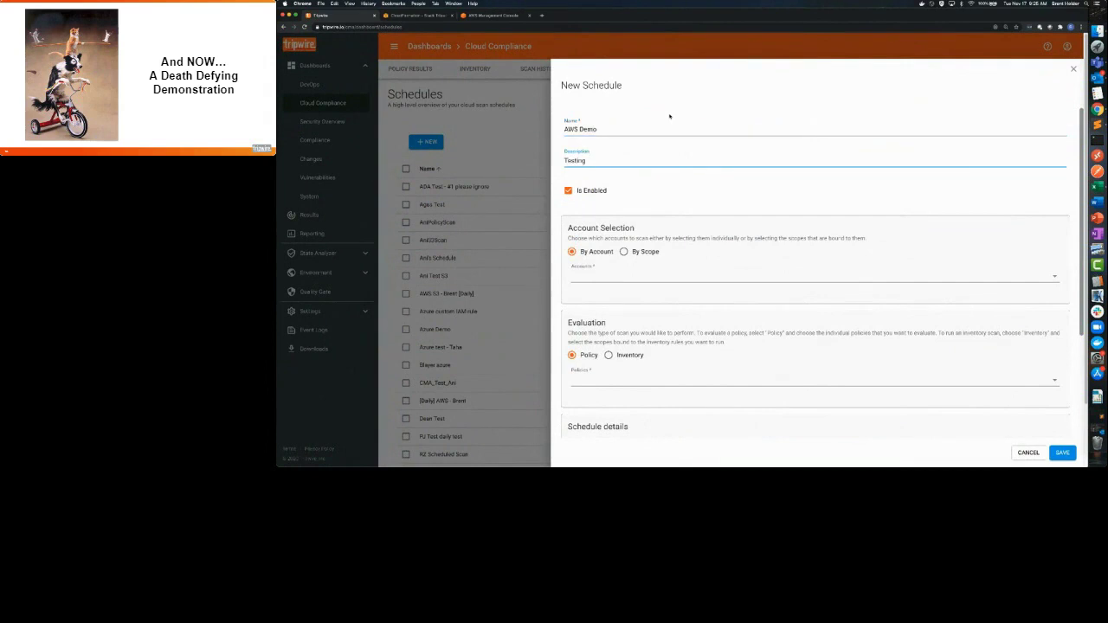
Assign the AWS Demo account and the Amazon Web Services Foundations - CIS v1.2.0 policy to the schedule
{"action": "left_click", "coordinate": [589, 278]}
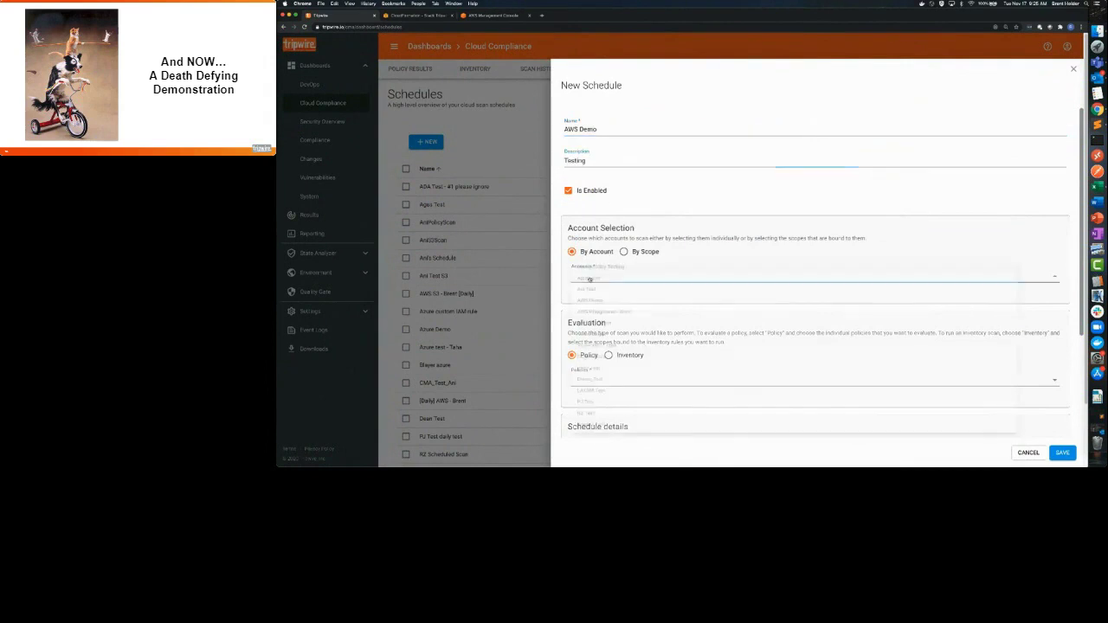
{"action": "left_click", "coordinate": [606, 278]}
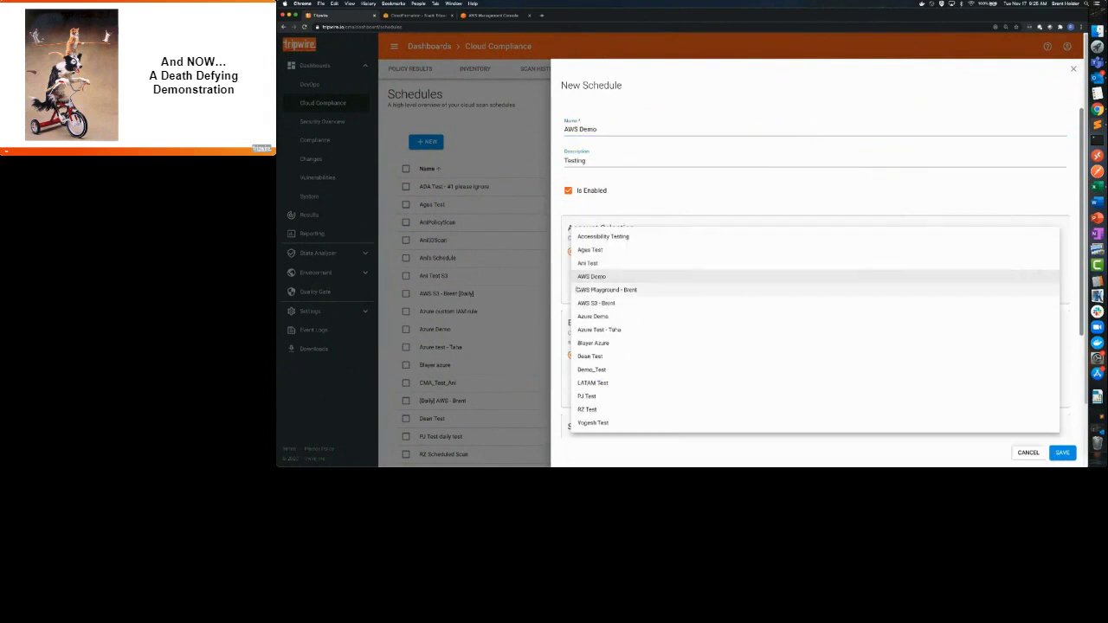
{"action": "left_click", "coordinate": [568, 301]}
{"action": "left_click", "coordinate": [589, 382]}
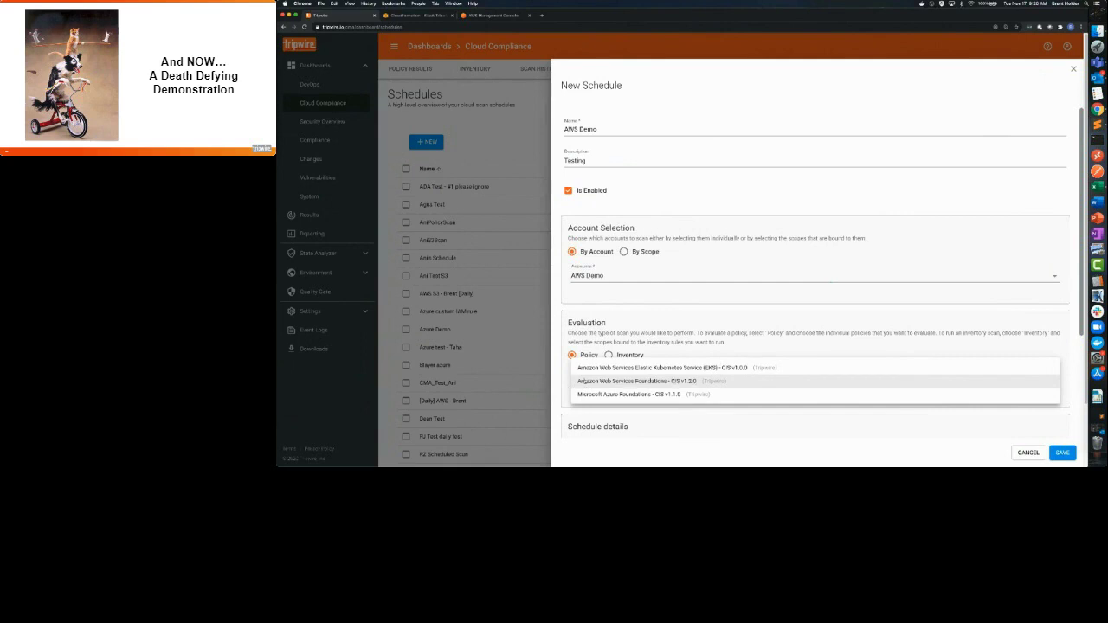
{"action": "left_click", "coordinate": [558, 382]}
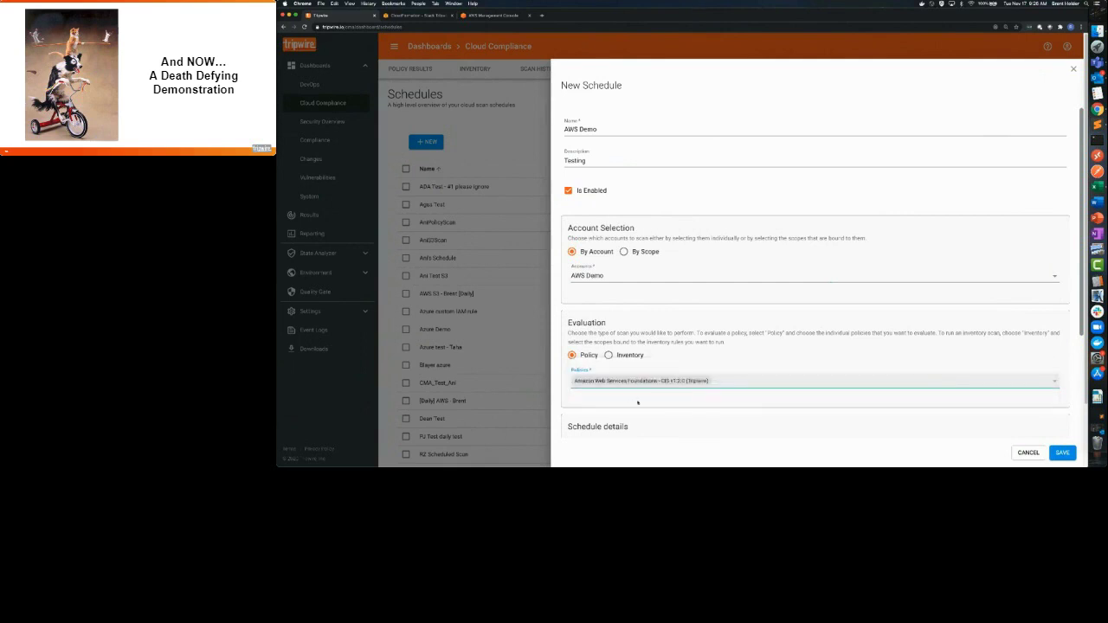
Save the AWS Demo schedule with its timing set to Now
{"action": "scroll", "coordinate": [638, 403], "scroll_direction": "down", "scroll_amount": 4}
{"action": "left_click", "coordinate": [578, 294]}
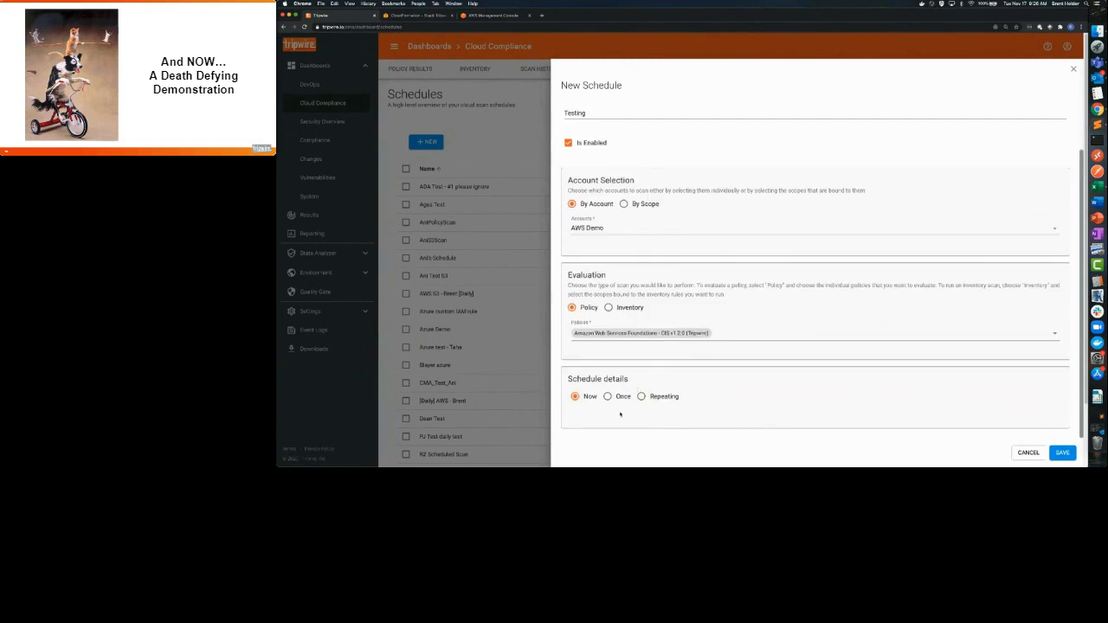
{"action": "left_click", "coordinate": [1062, 452]}
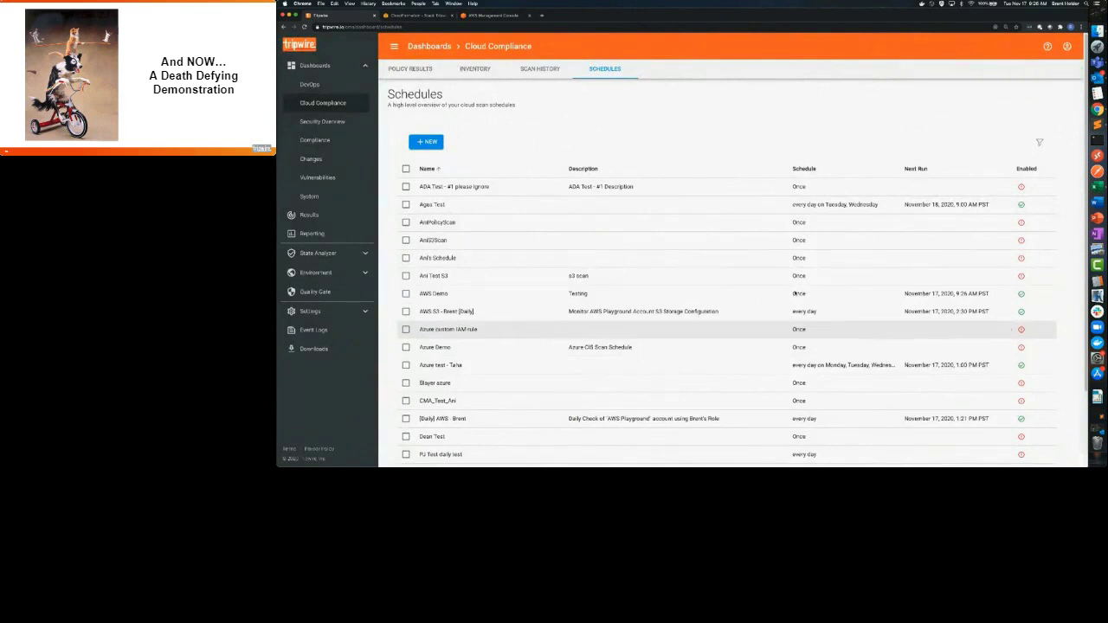
View the cloud scan history and refresh the page to check the AWS Demo scan's status
{"action": "left_click", "coordinate": [522, 68]}
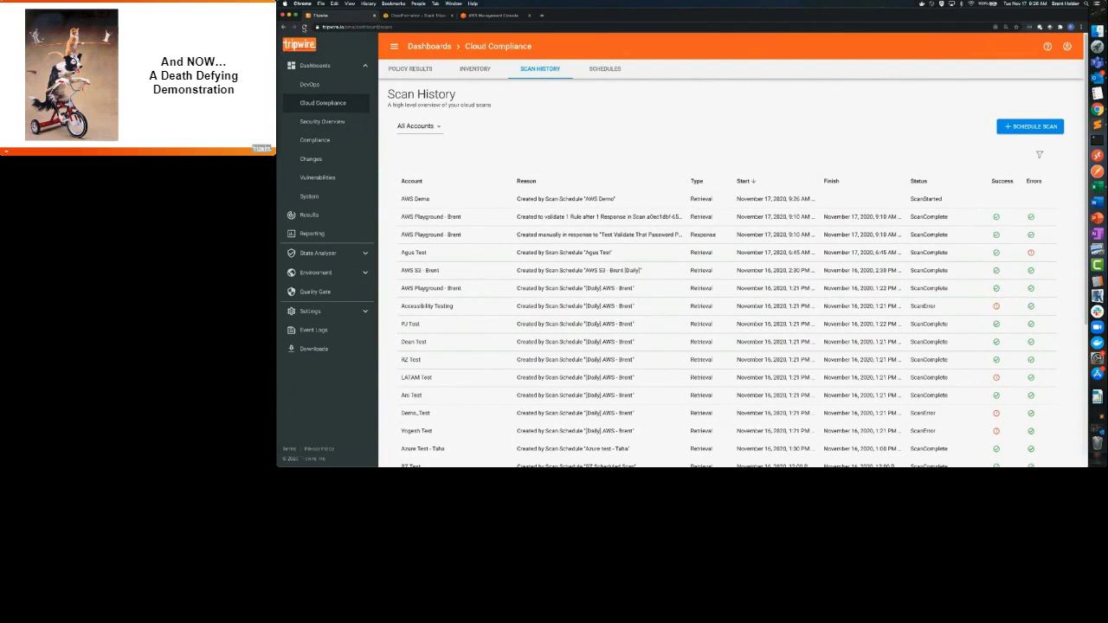
{"action": "left_click", "coordinate": [304, 27]}
Open the AWS Demo account's Amazon Web Services Foundations - CIS v1.2.0 results from the cloud compliance policy results
{"action": "left_click", "coordinate": [407, 68]}
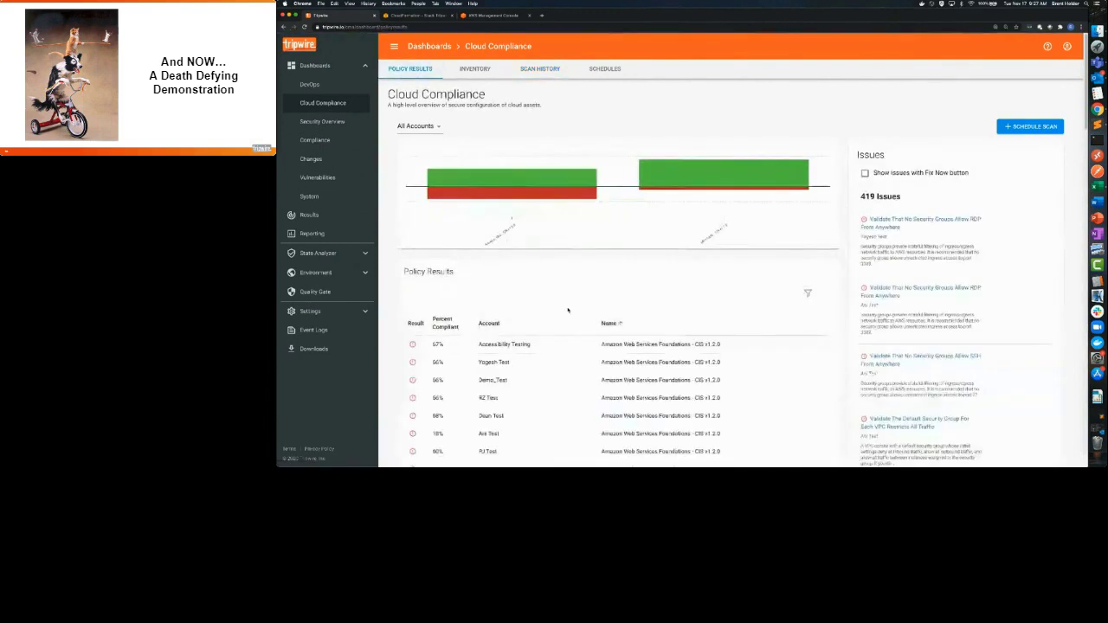
{"action": "scroll", "coordinate": [568, 310], "scroll_direction": "down", "scroll_amount": 3}
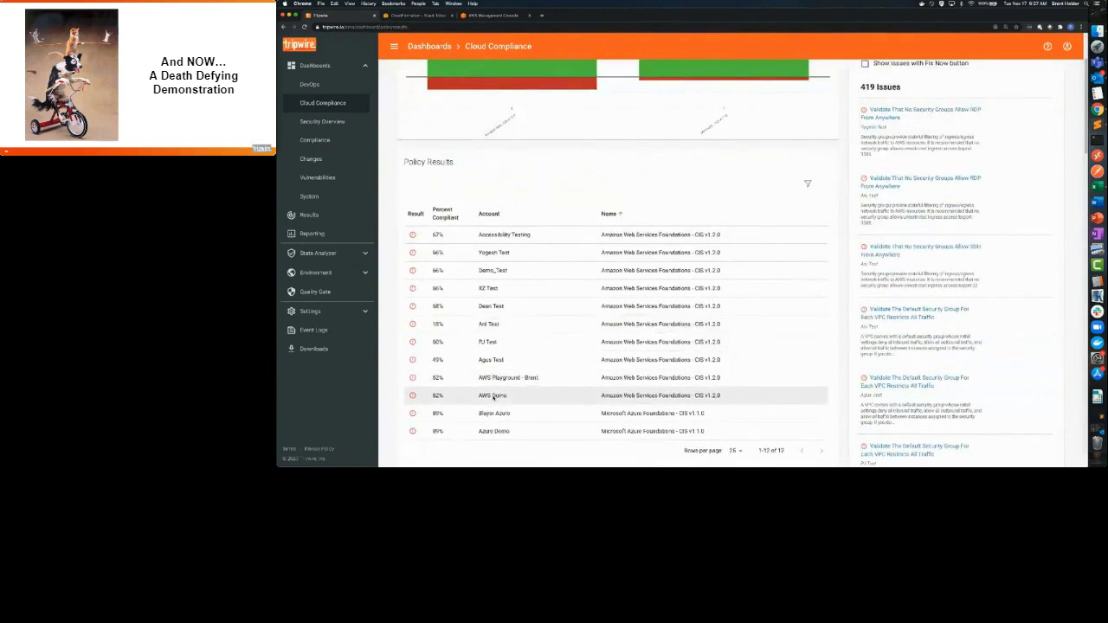
{"action": "left_click", "coordinate": [492, 394]}
{"action": "scroll", "coordinate": [539, 314], "scroll_direction": "up", "scroll_amount": 2}
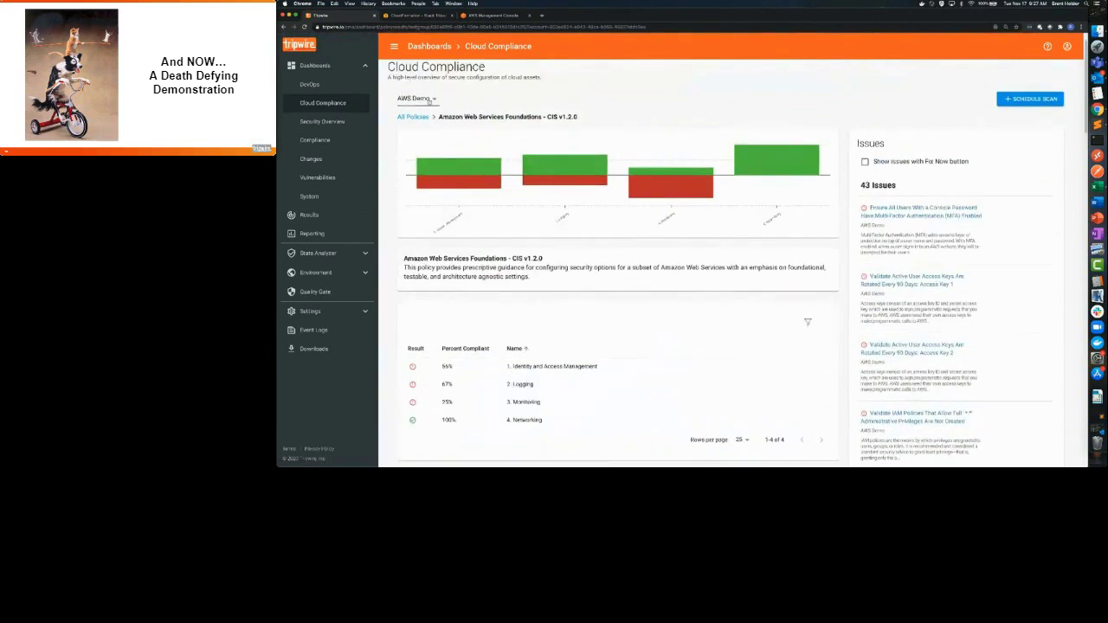
{"action": "scroll", "coordinate": [530, 76], "scroll_direction": "up", "scroll_amount": 1}
Check the AWS Demo account's scan history and return to its policy results to review the compliance categories
{"action": "left_click", "coordinate": [532, 73]}
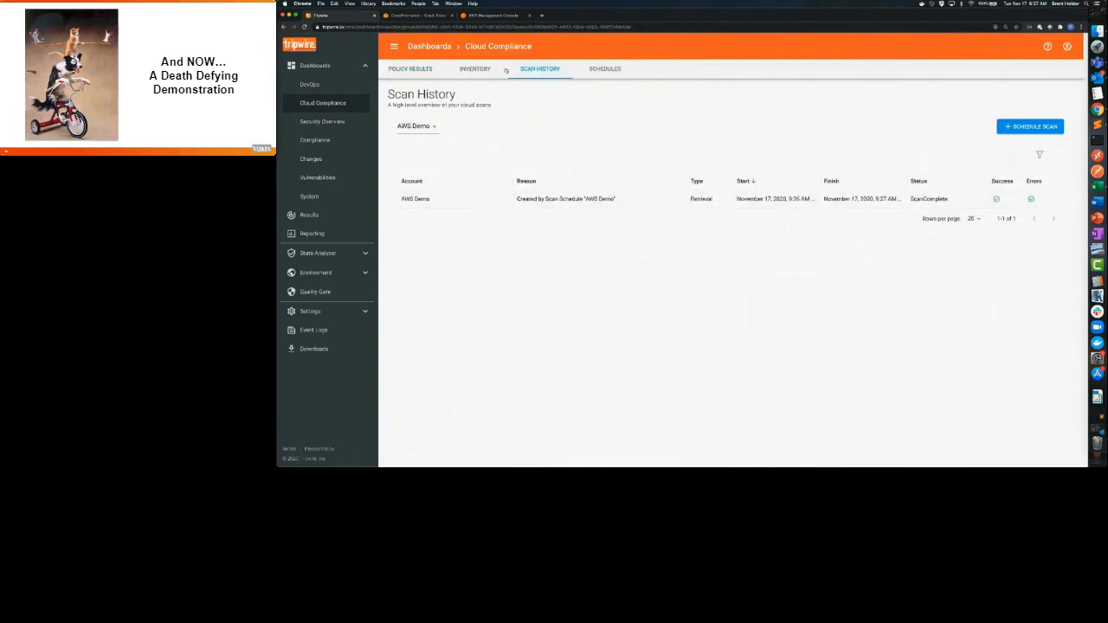
{"action": "left_click", "coordinate": [404, 71]}
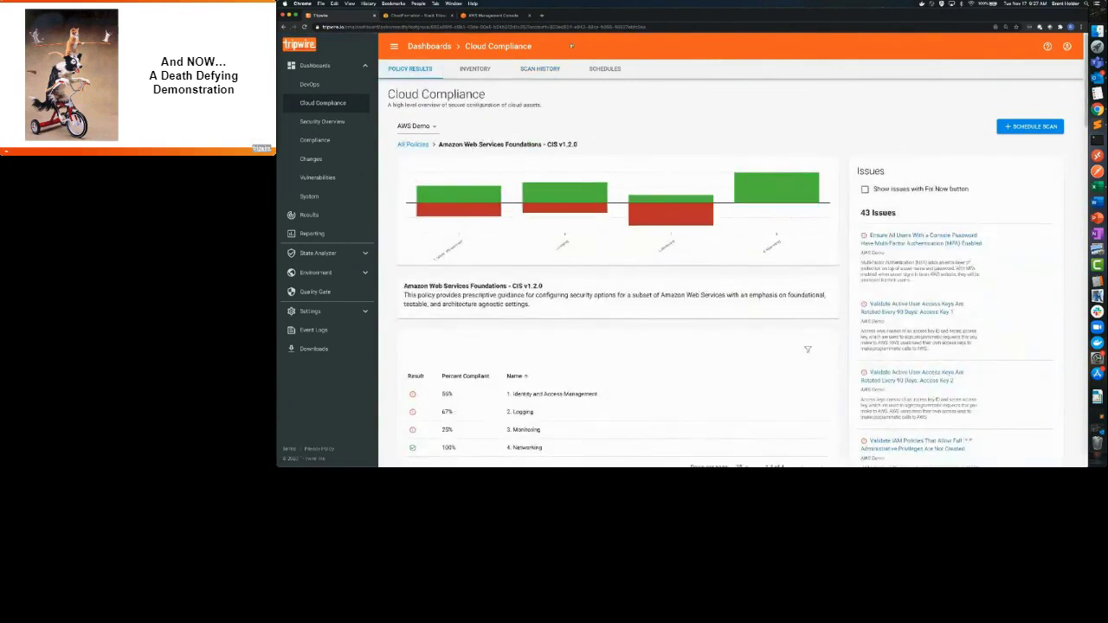
{"action": "mouse_move", "coordinate": [452, 200]}
{"action": "scroll", "coordinate": [555, 320], "scroll_direction": "down", "scroll_amount": 1}
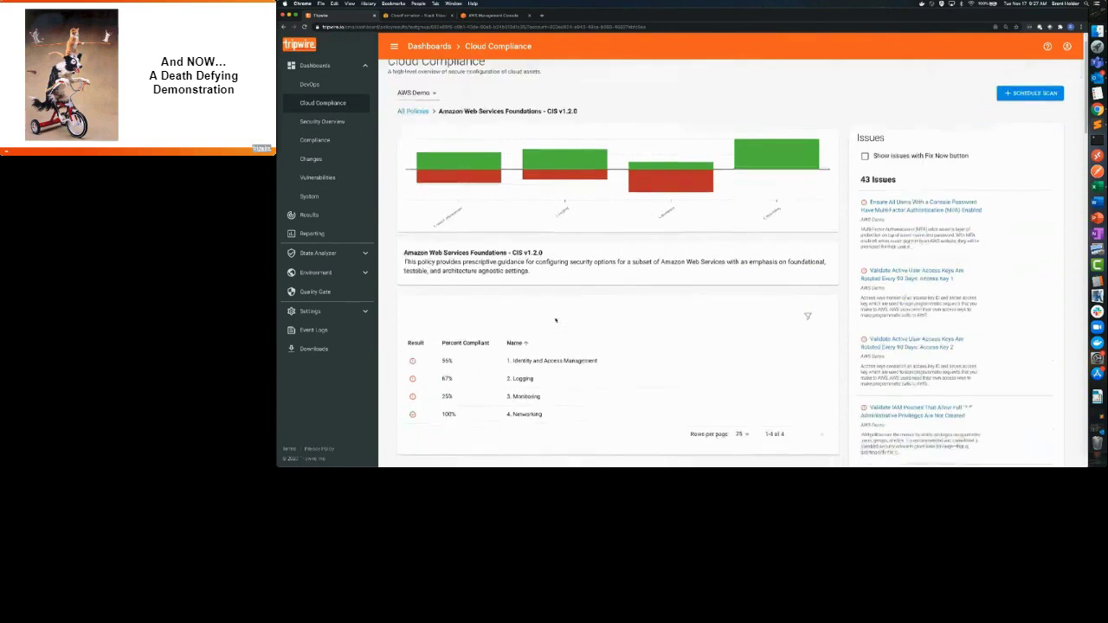